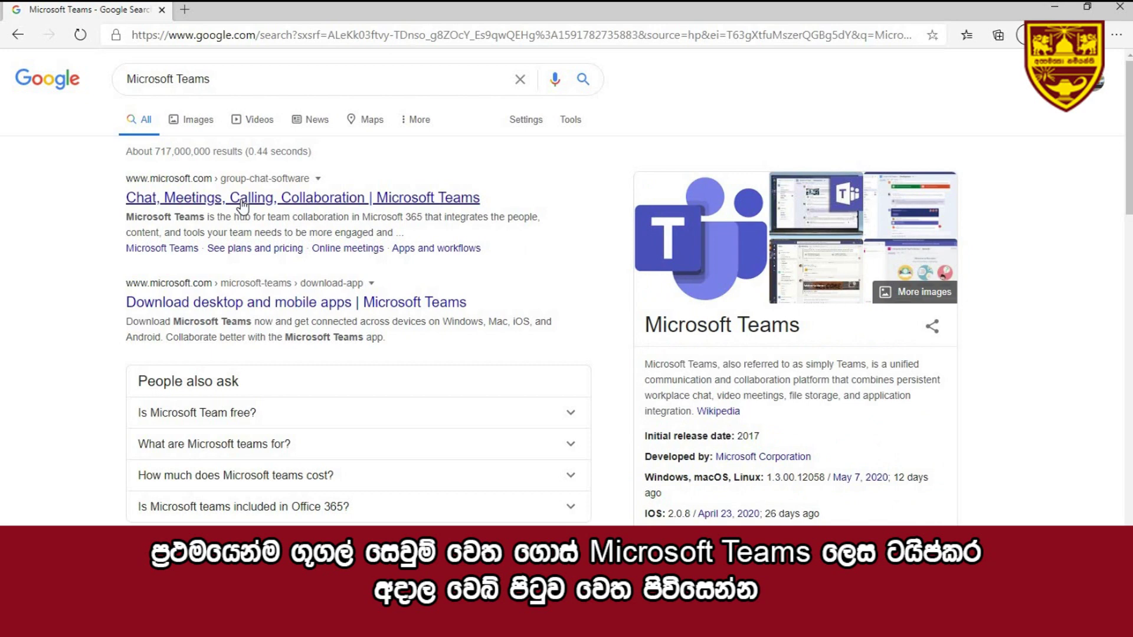
- Download the Teams desktop installer from the Microsoft Teams product page
click(242, 202)
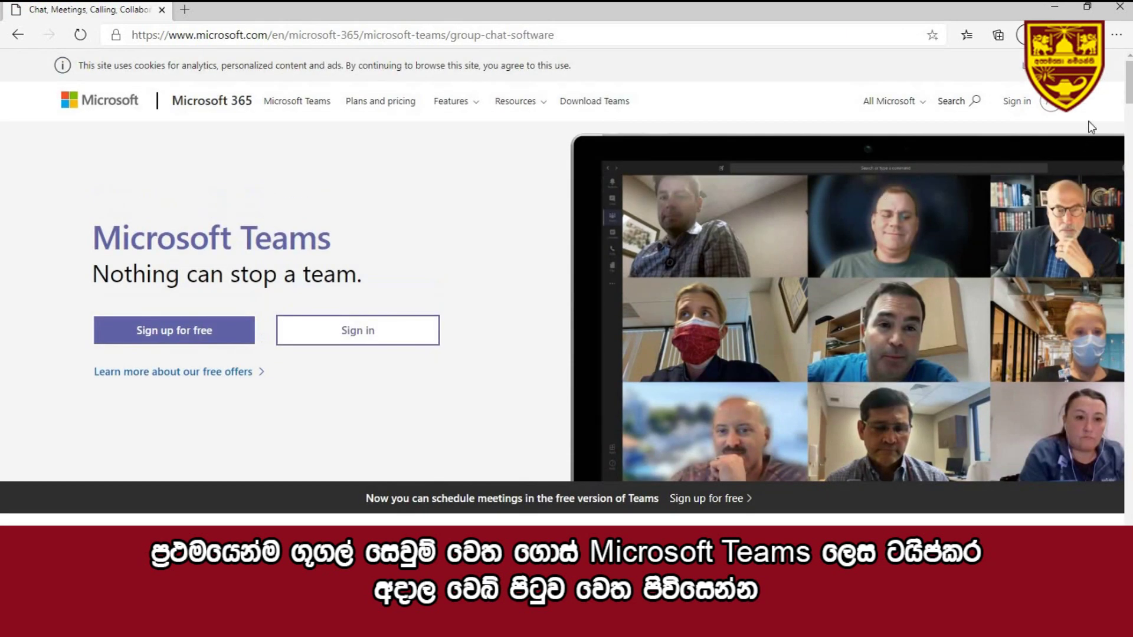
scroll(1125, 105, down, 3)
drag(1125, 105, 1100, 336)
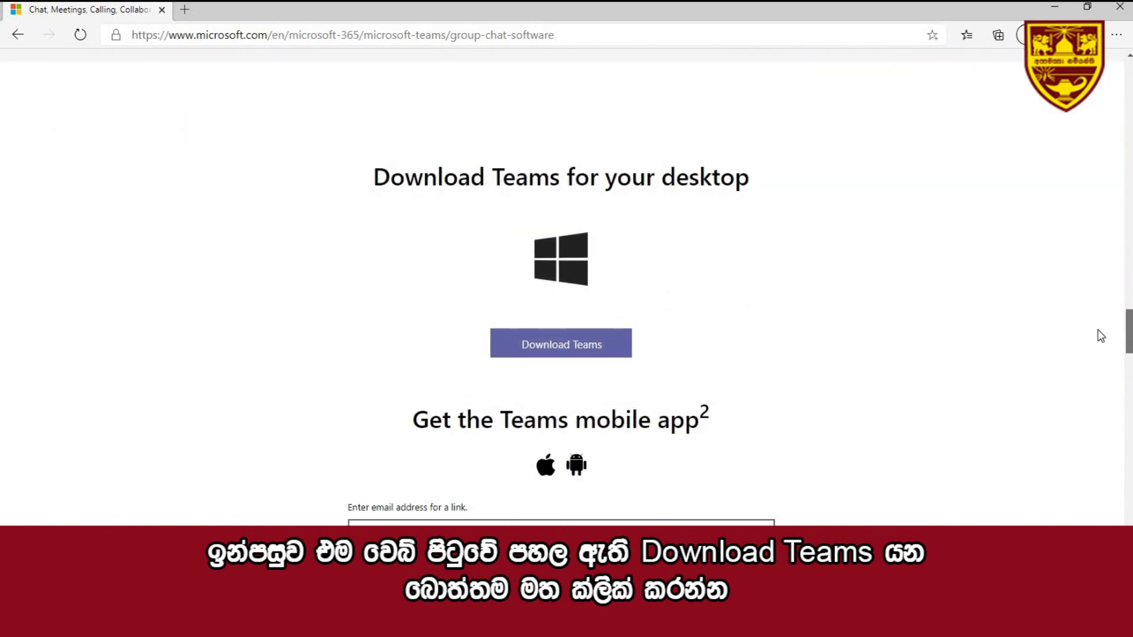
click(593, 350)
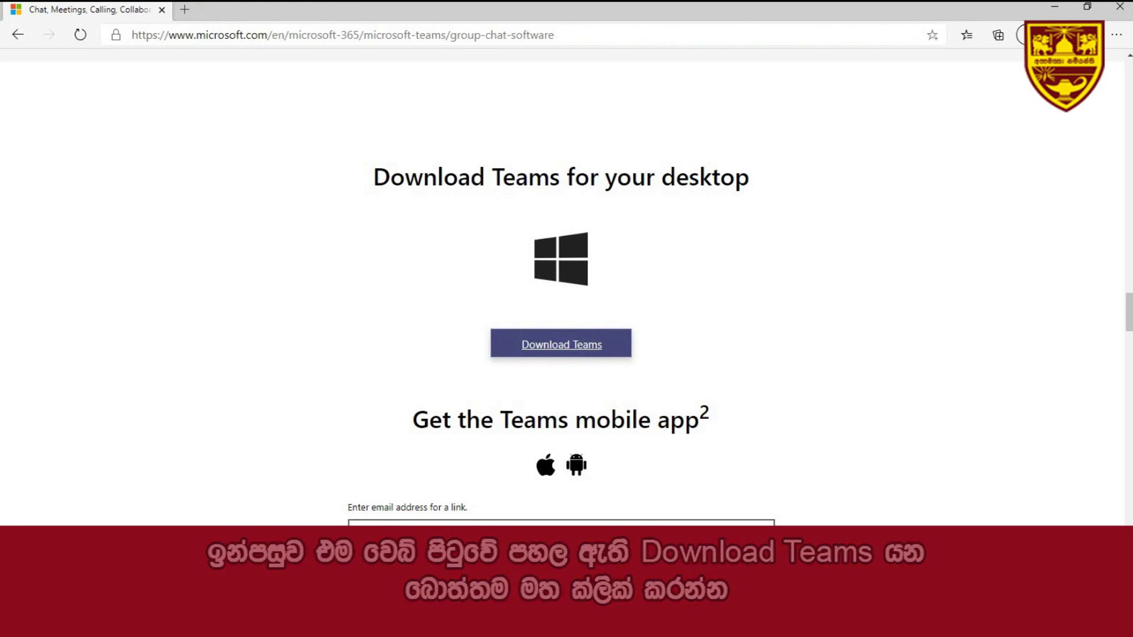
- Show the downloaded Teams_windows_x64.exe in its folder from Edge's Downloads list
click(1116, 34)
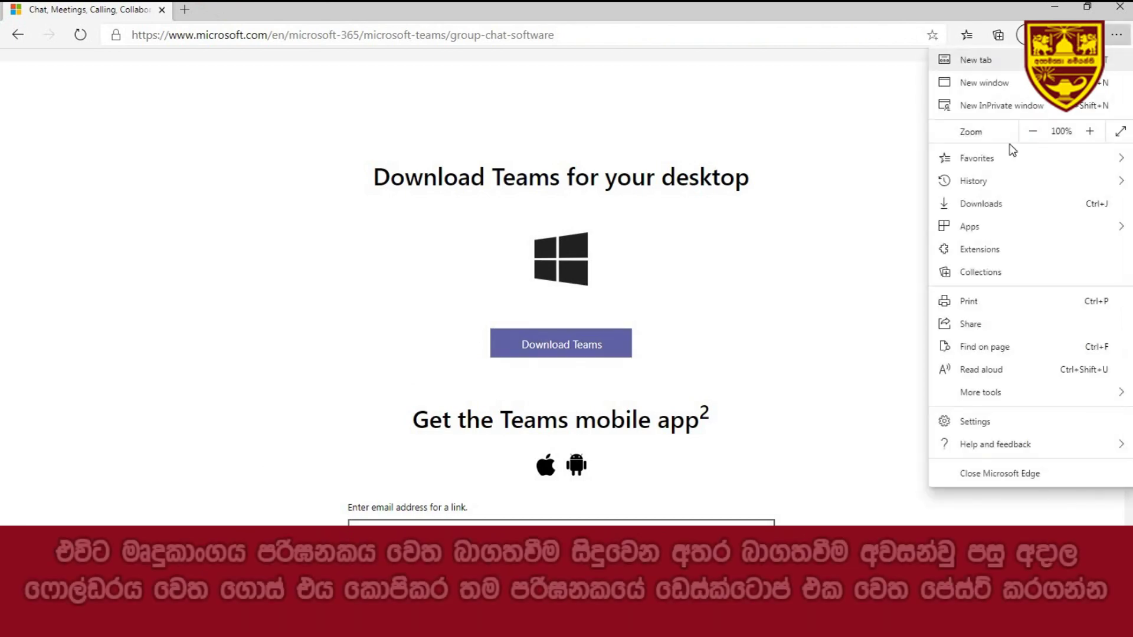
click(974, 208)
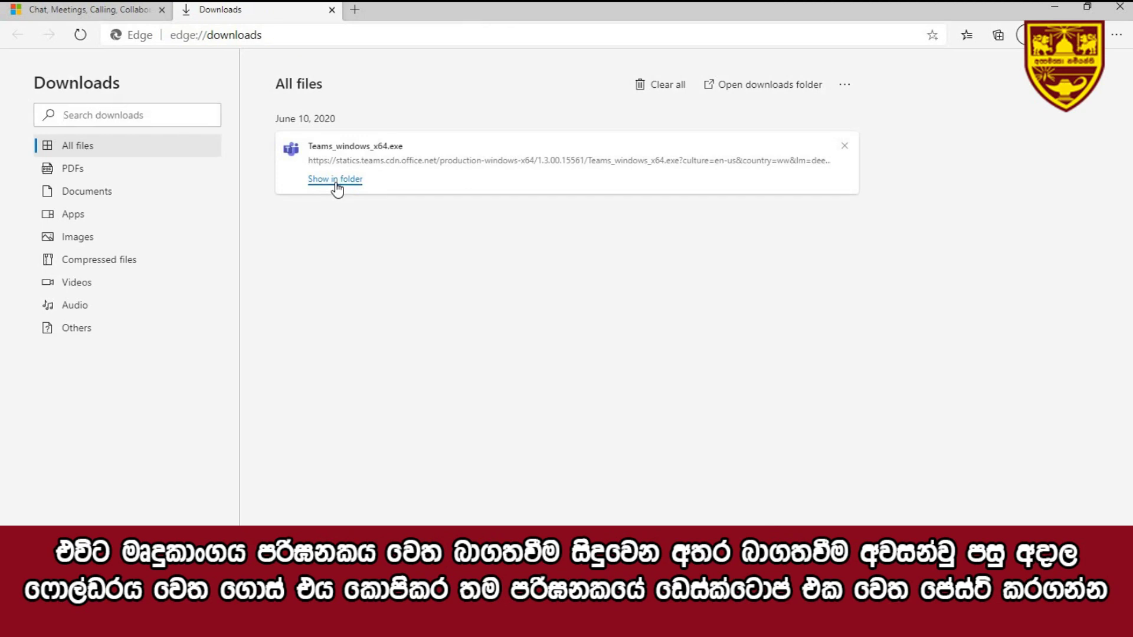
click(335, 180)
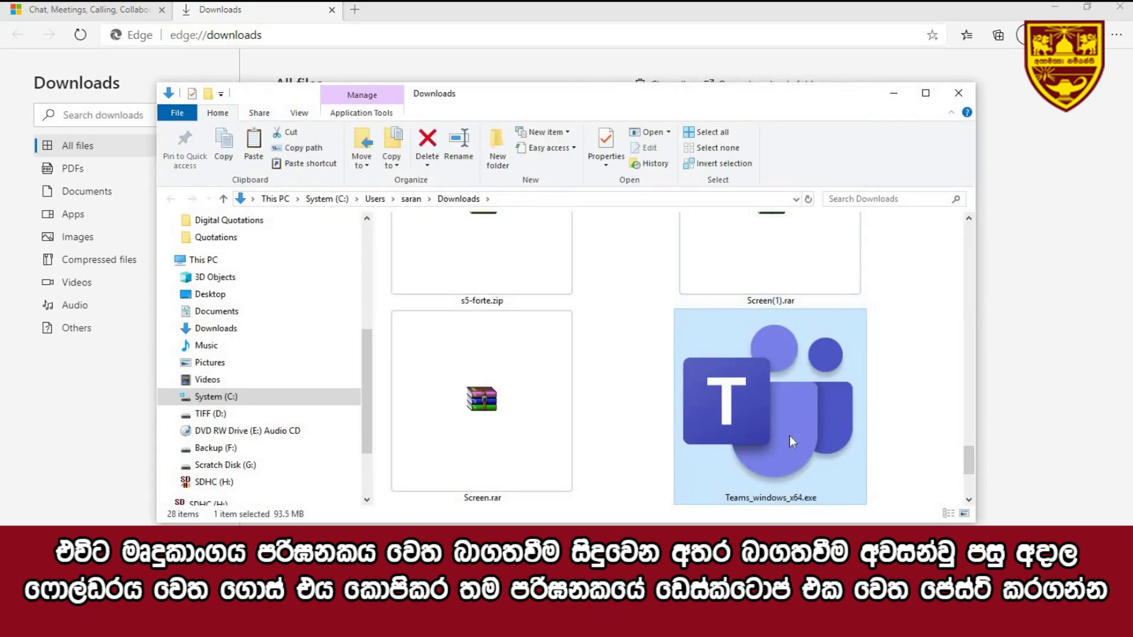
- Copy Teams_windows_x64.exe from the Downloads folder and paste it onto the desktop
right_click(791, 438)
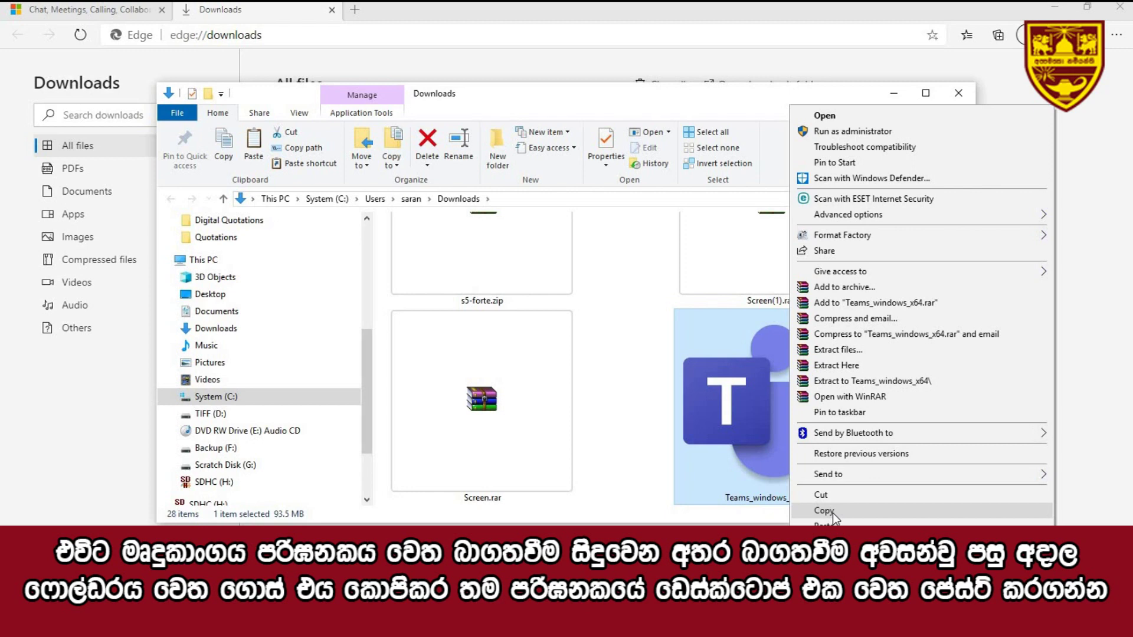
click(829, 511)
click(959, 95)
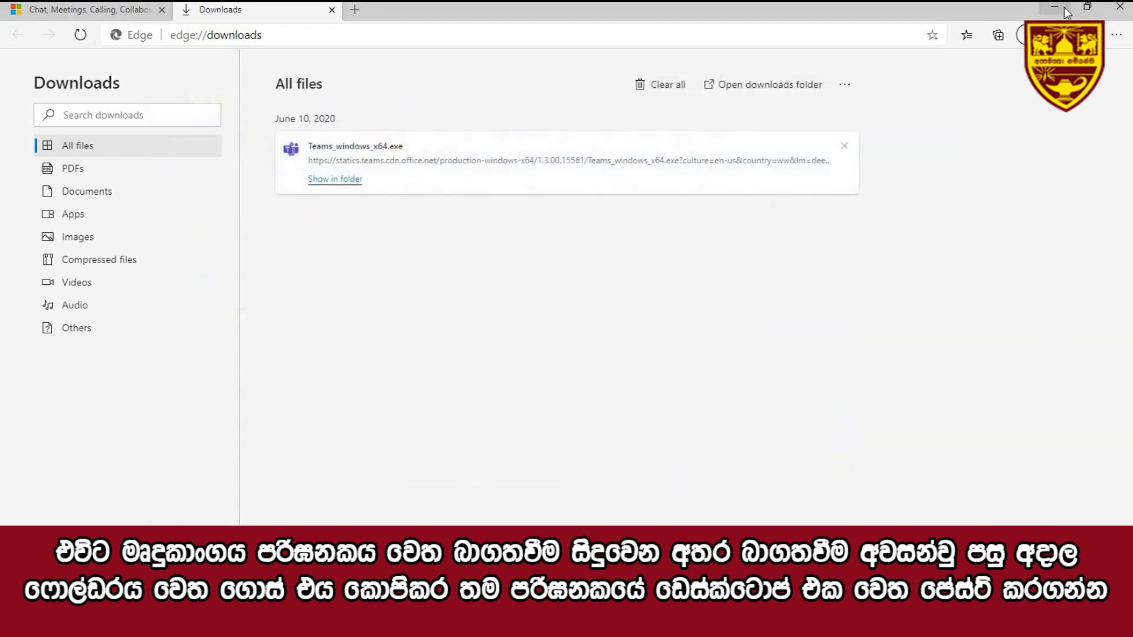
click(1064, 7)
right_click(655, 129)
click(684, 192)
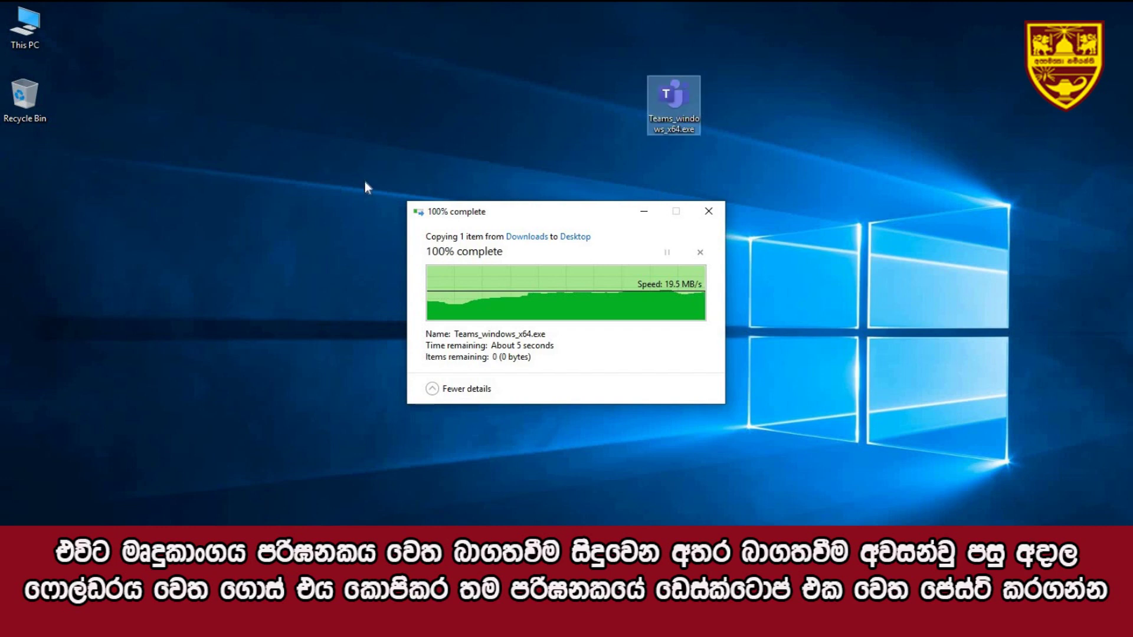
- Run Teams_windows_x64.exe from the desktop to install Microsoft Teams
double_click(682, 132)
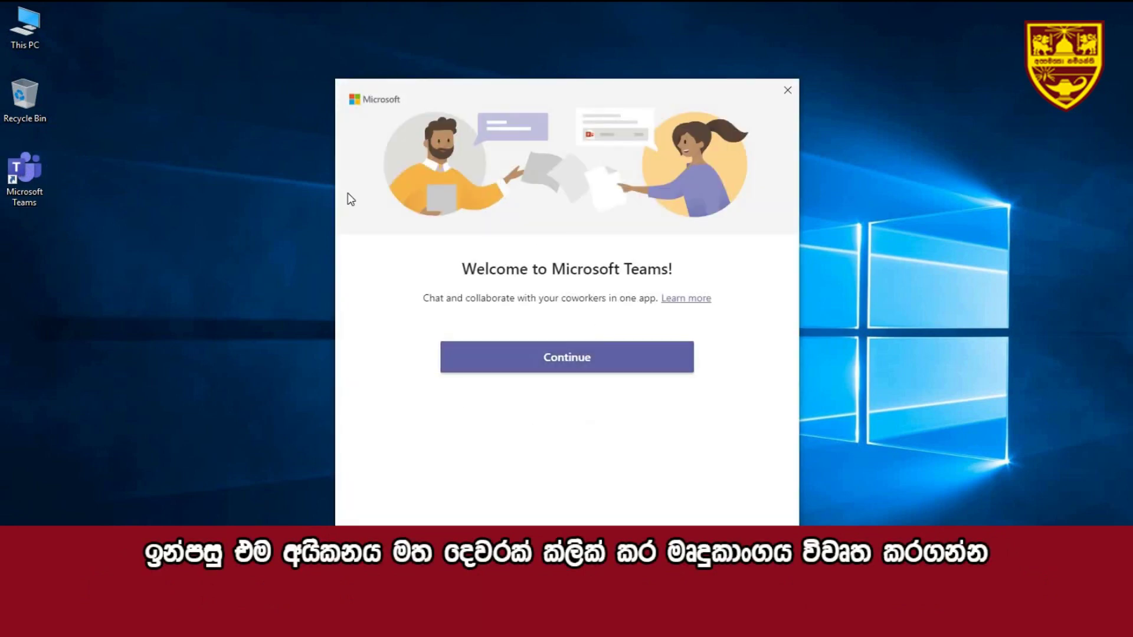
- Continue to sign-in and submit the school account e-mail address
click(580, 359)
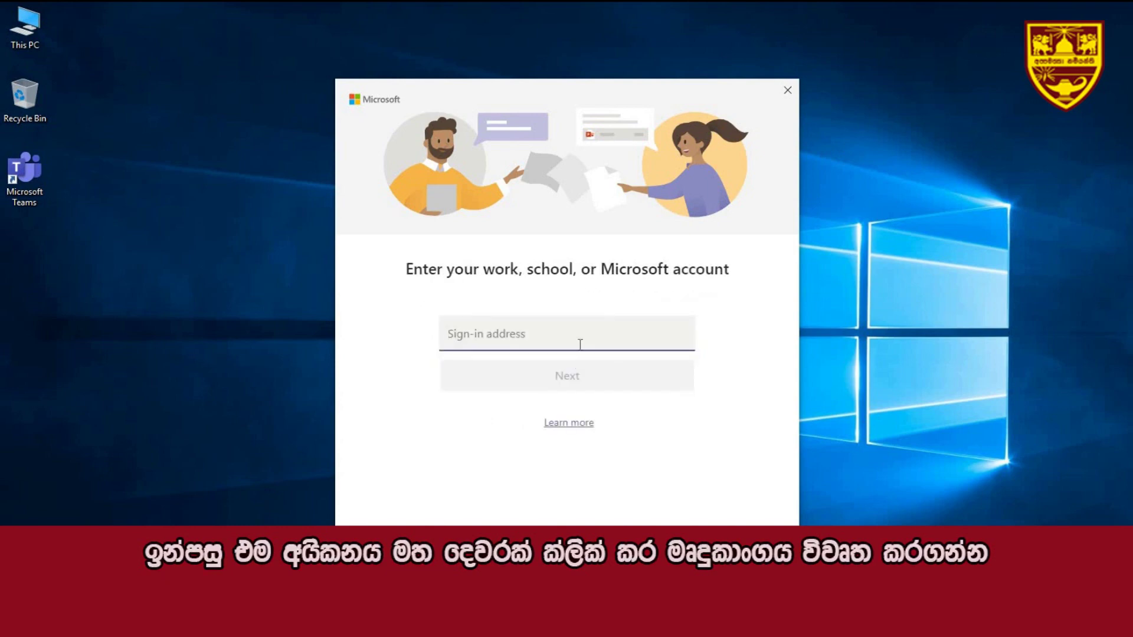
click(563, 332)
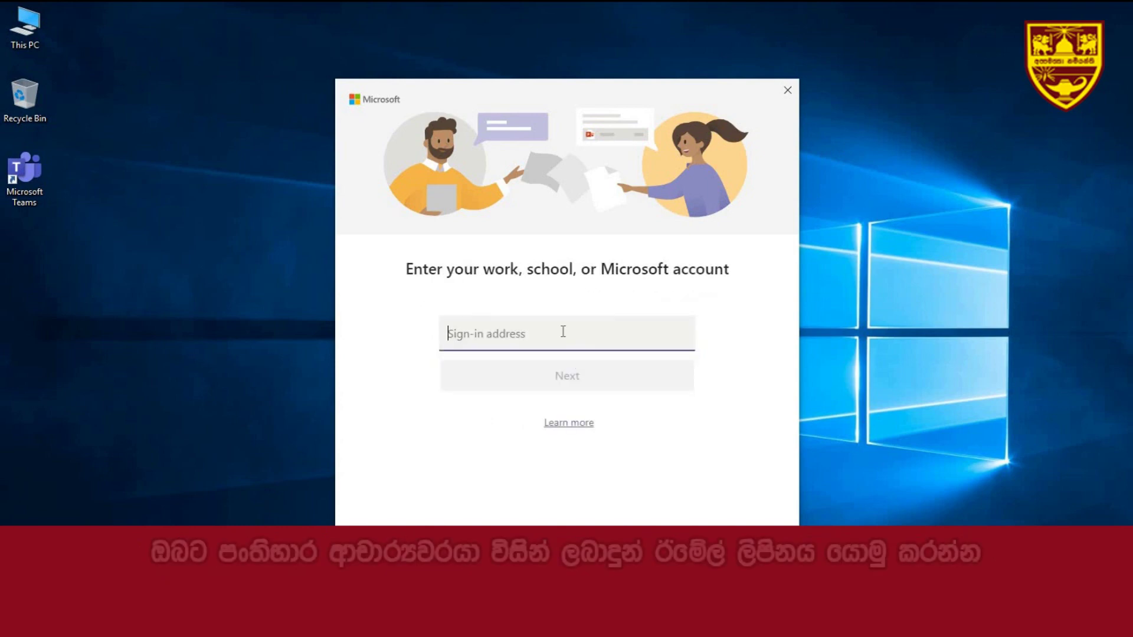
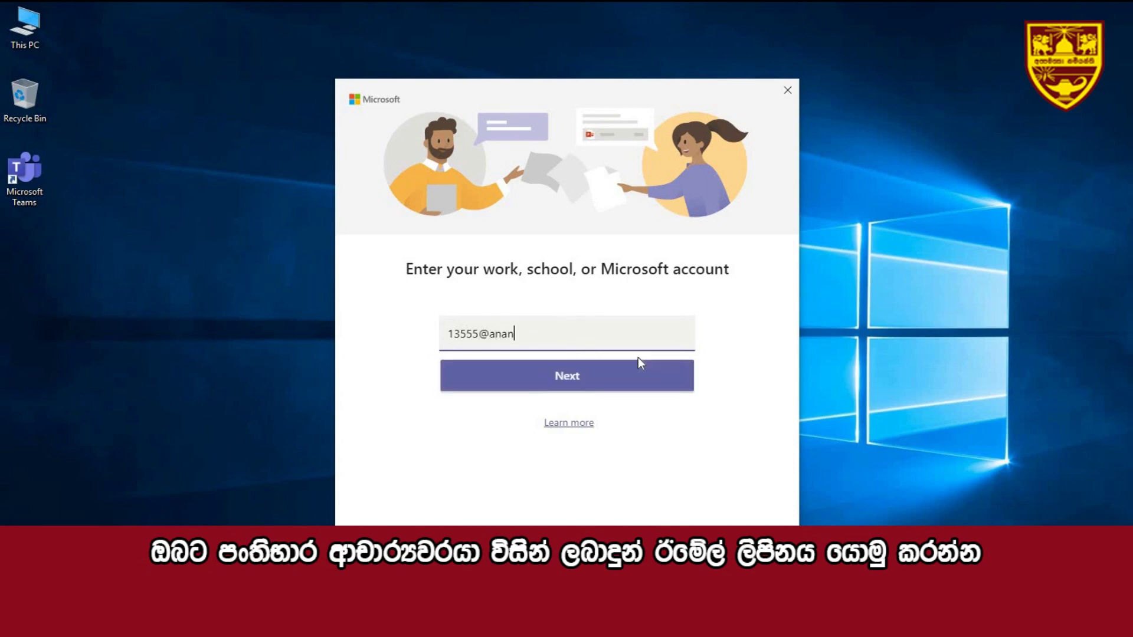
click(611, 386)
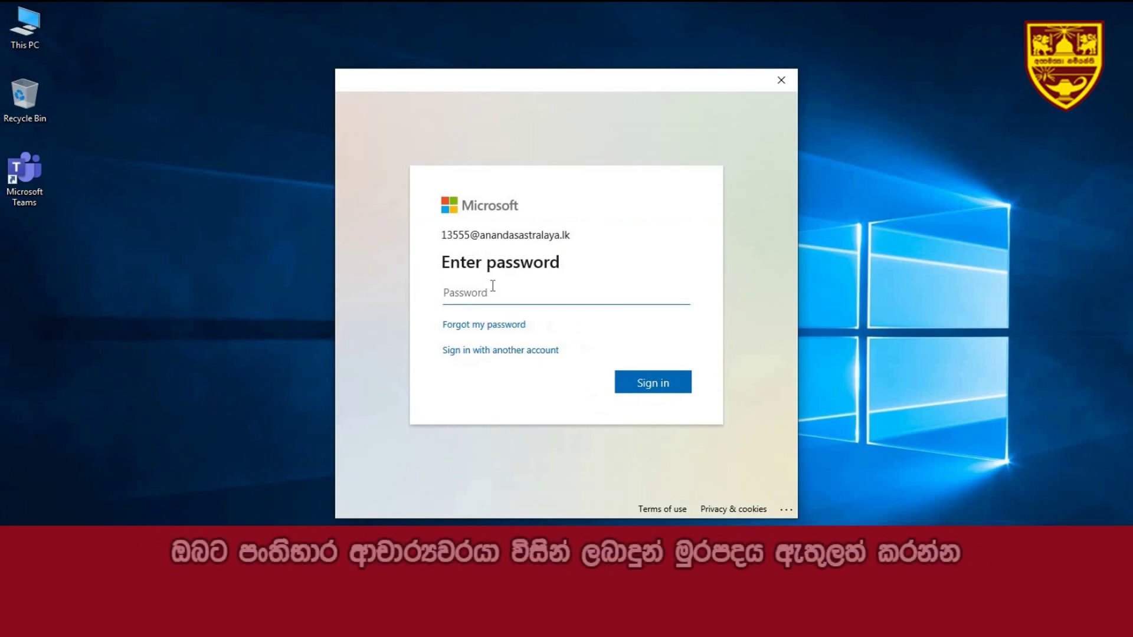
- Enter the school account password and submit the sign-in
text(1)
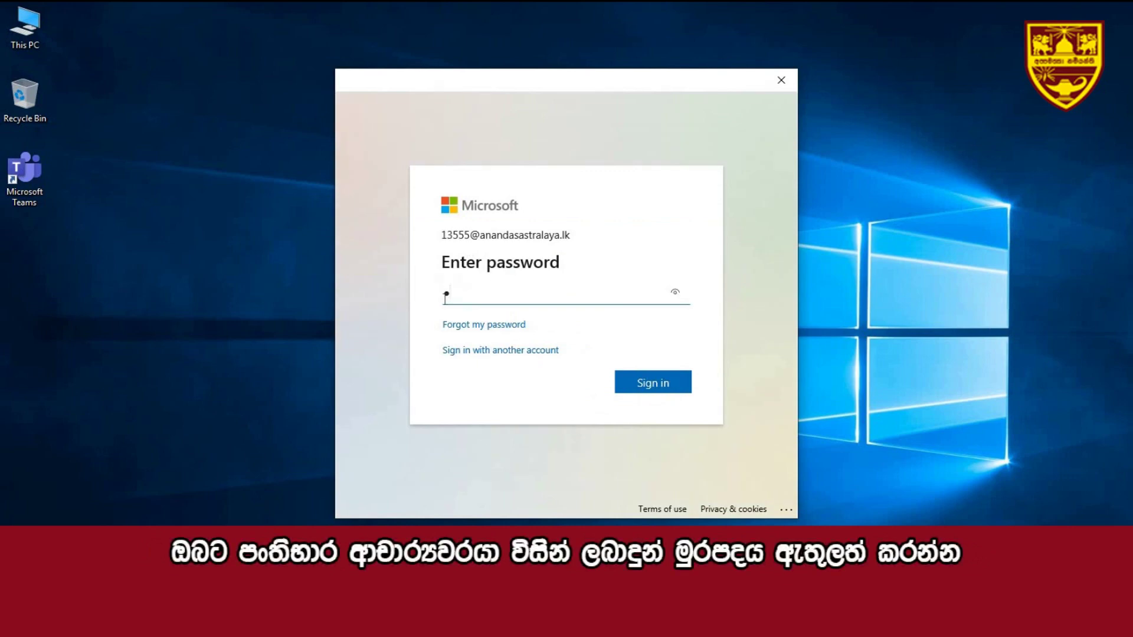
text(11)
text(23456)
click(623, 386)
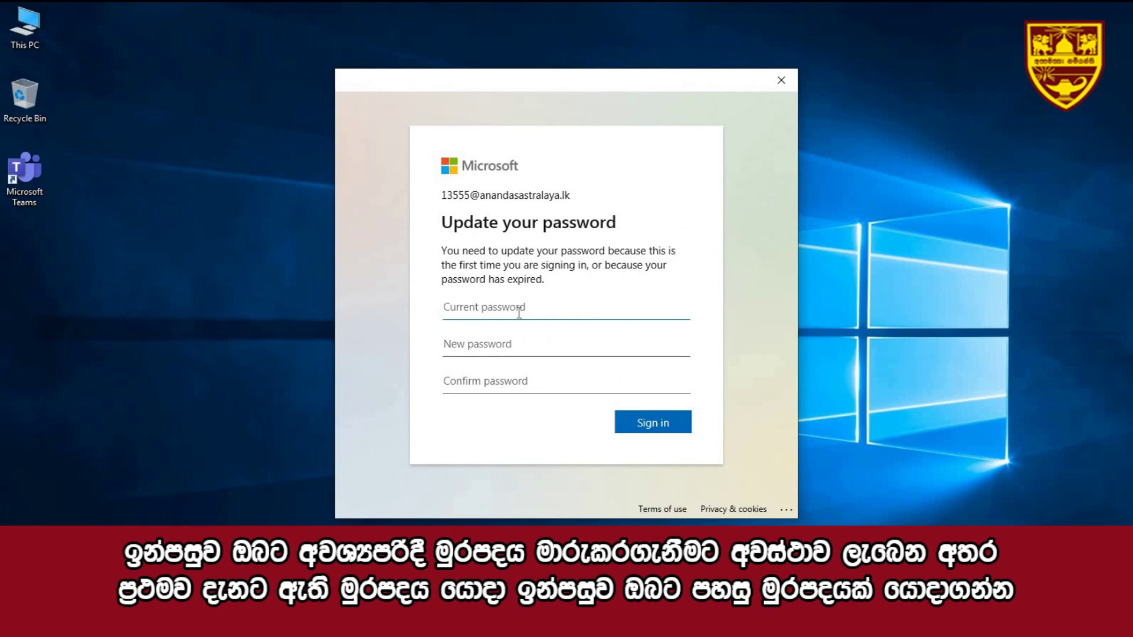
- Enter the current password, set and confirm a new password, and sign in
text(1)
key(BackSpace)
text(12345678)
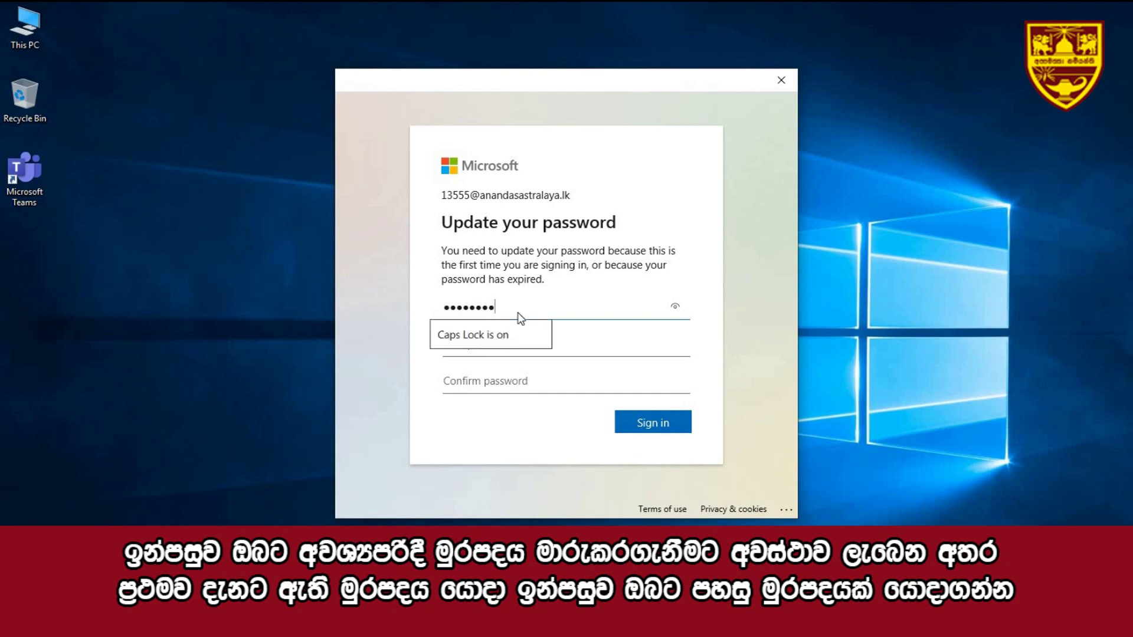
click(496, 351)
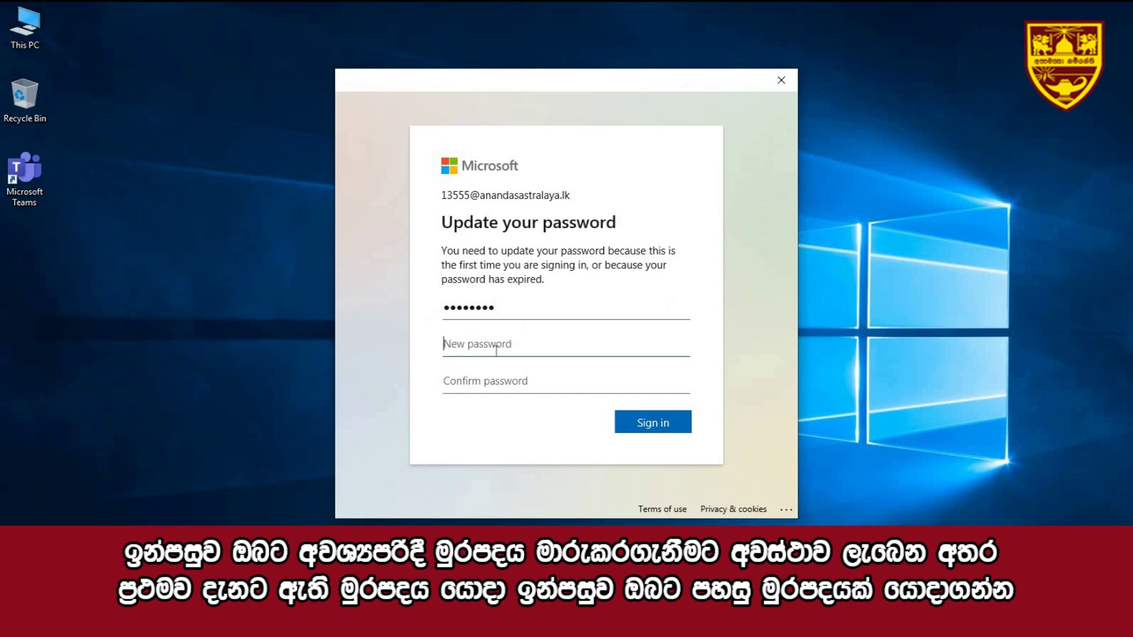
text(1)
key(BackSpace)
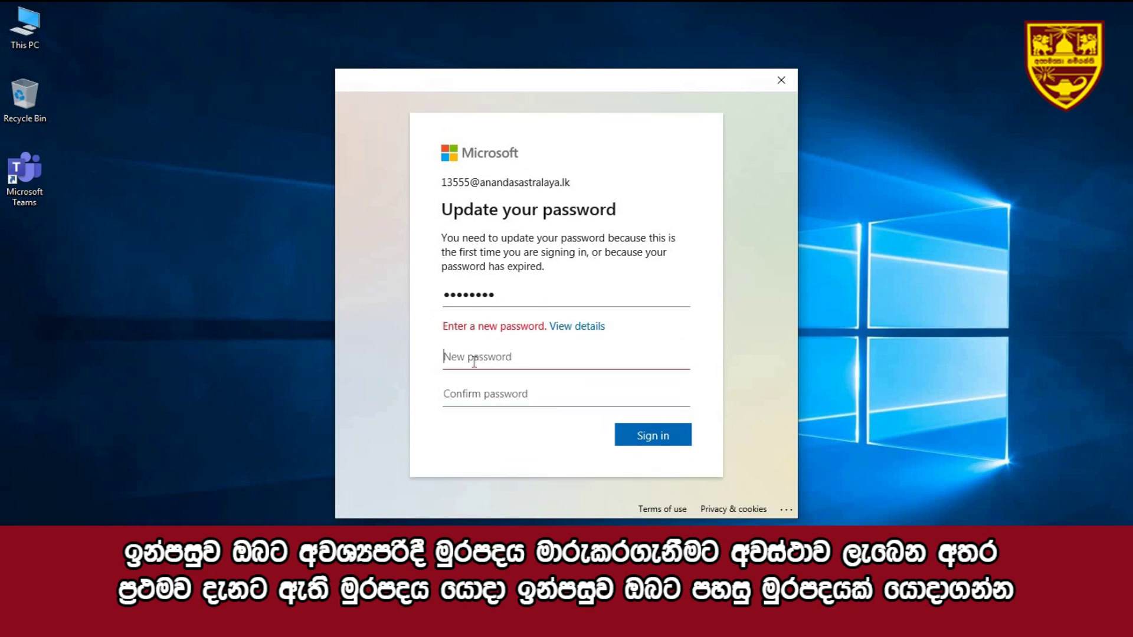
text(111)
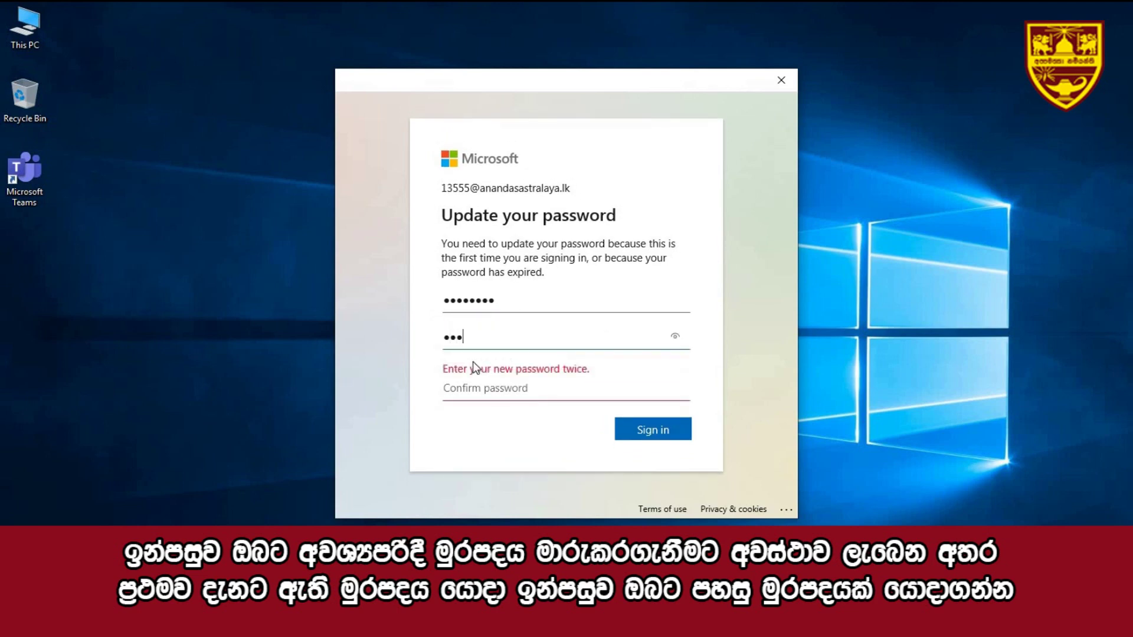
text(111111)
key(Tab)
text(1111)
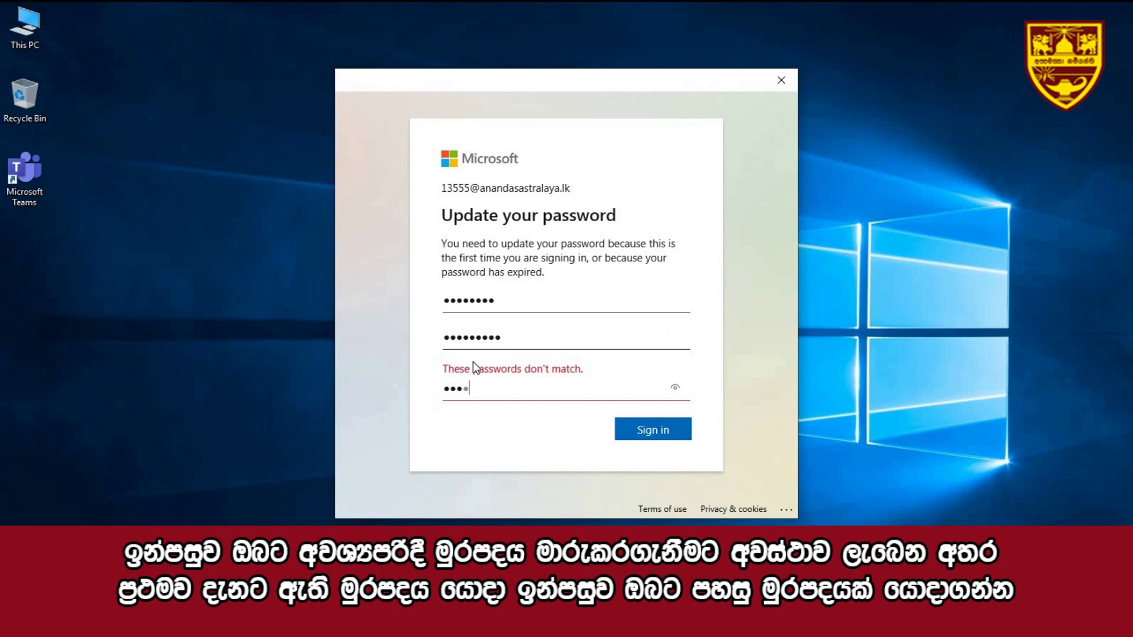
text(111111)
click(664, 425)
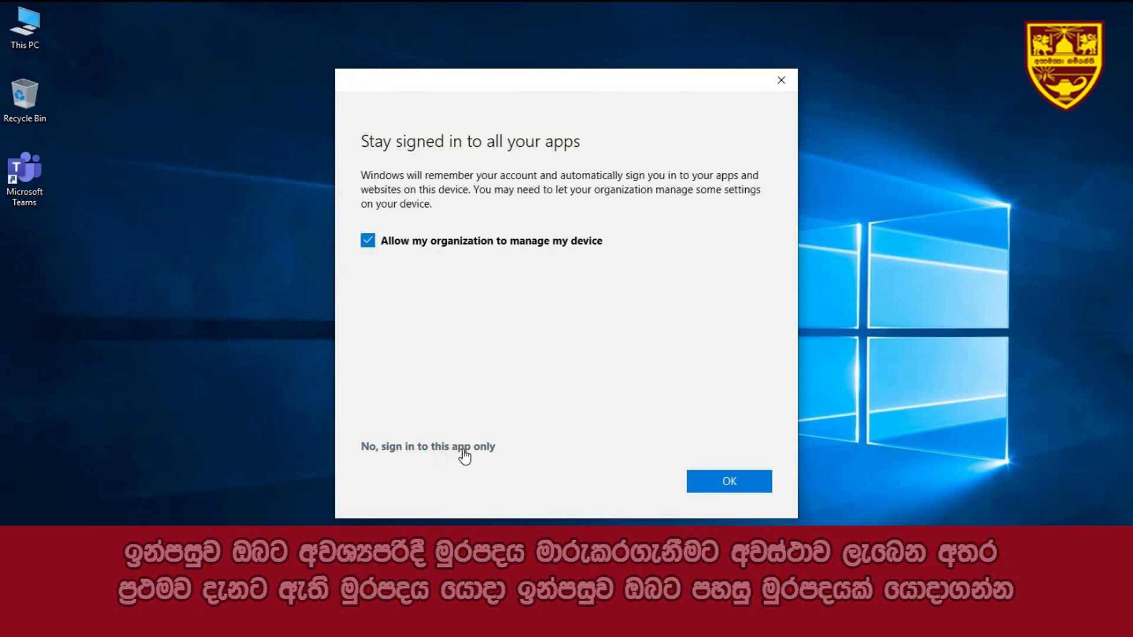
- Accept staying signed in to all apps and finish device registration into Teams
click(707, 485)
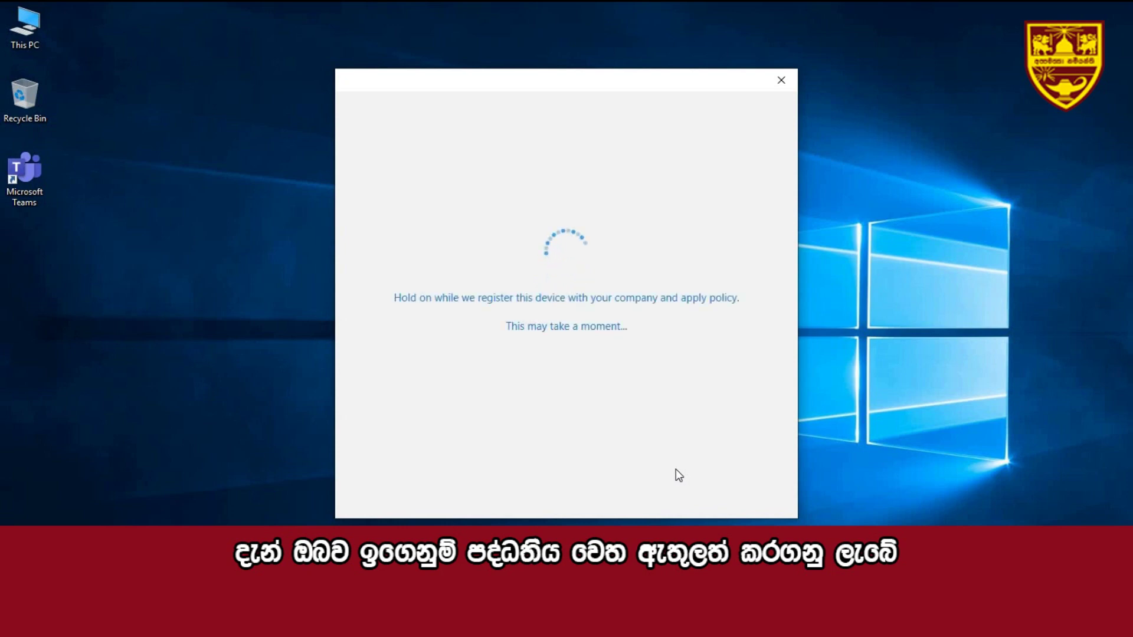
click(735, 480)
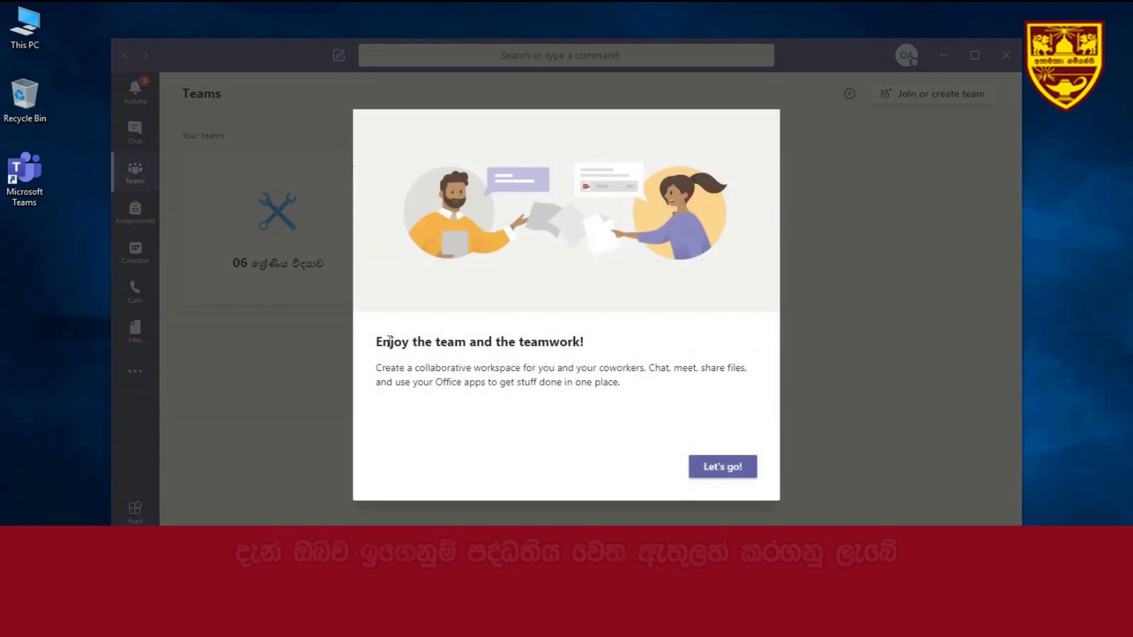
- Dismiss the welcome and tour tips, maximize Teams, and open the 06 ශ්‍රේණිය විද්‍යාව team
click(707, 469)
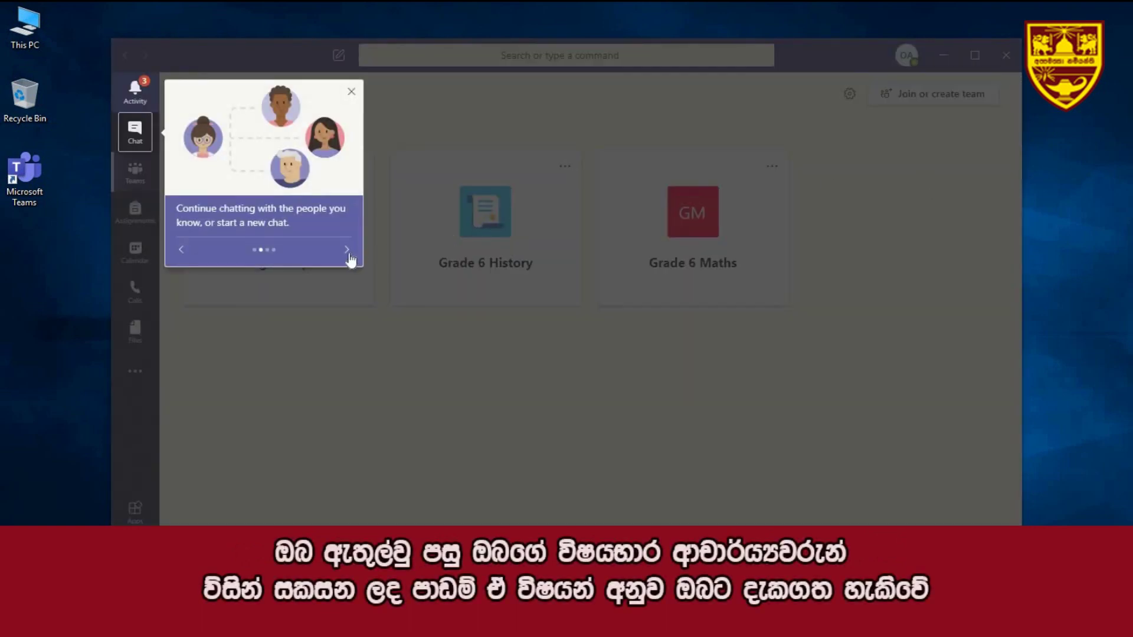
click(352, 93)
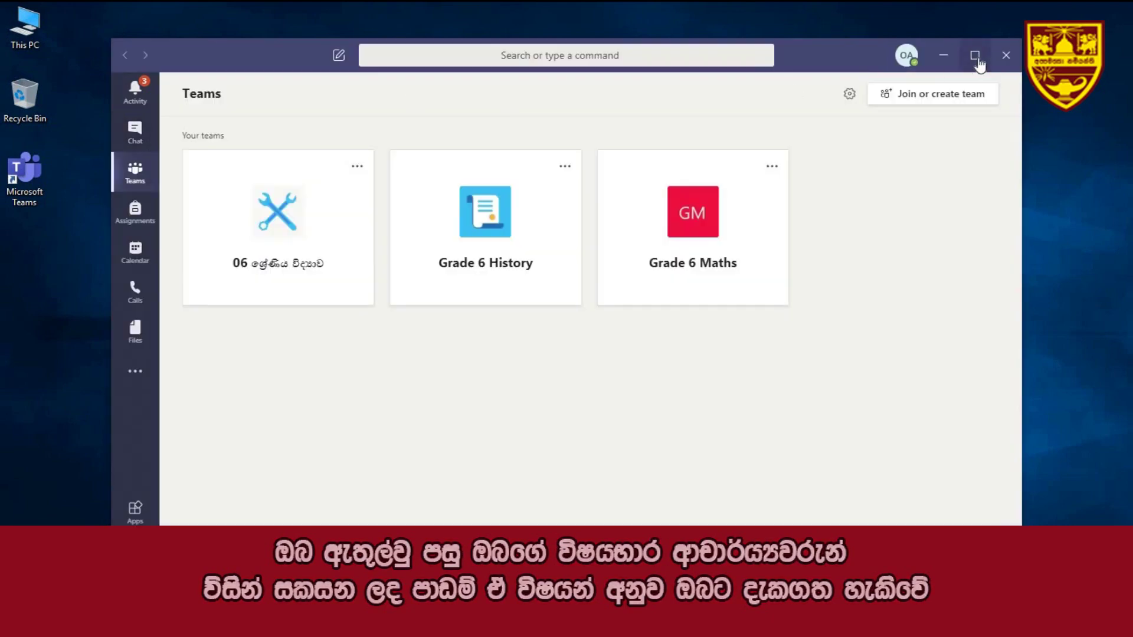
click(975, 56)
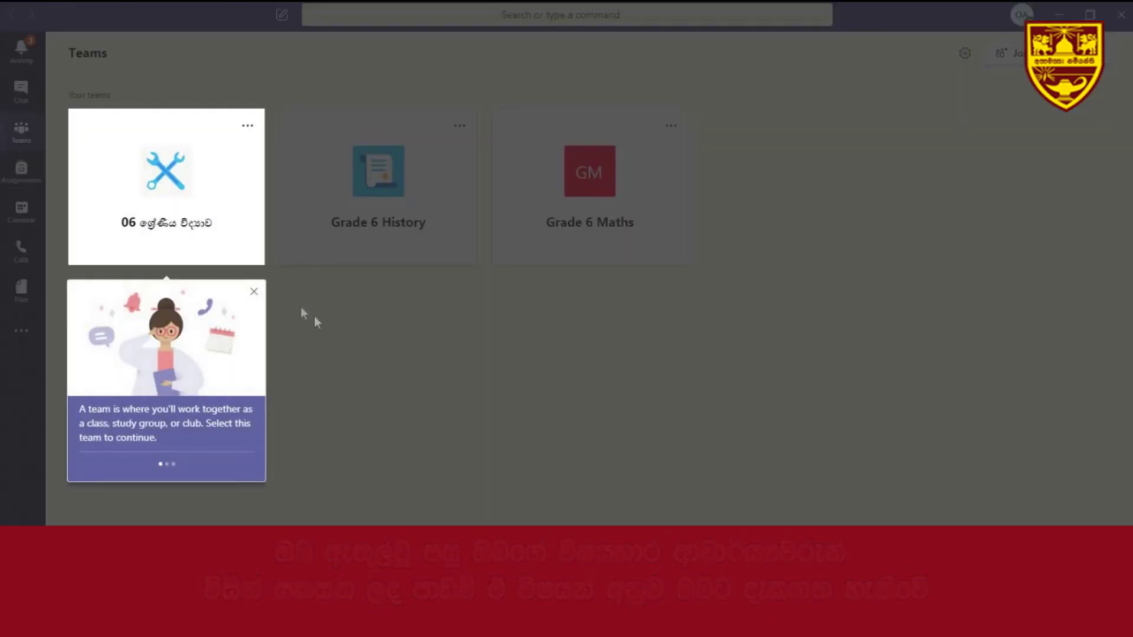
click(198, 212)
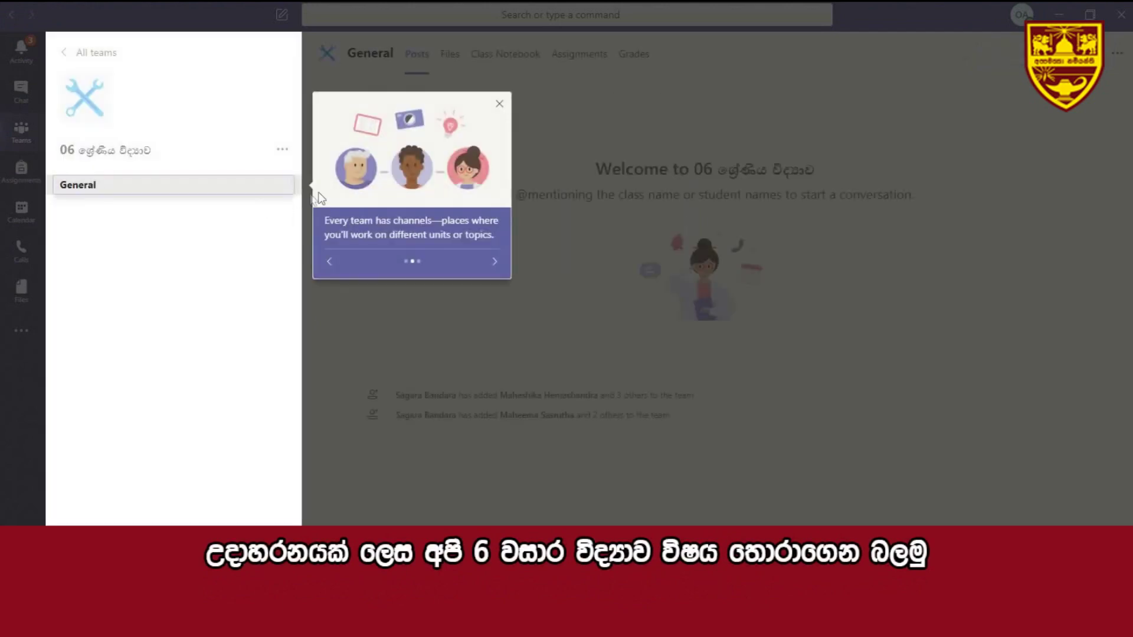
click(500, 104)
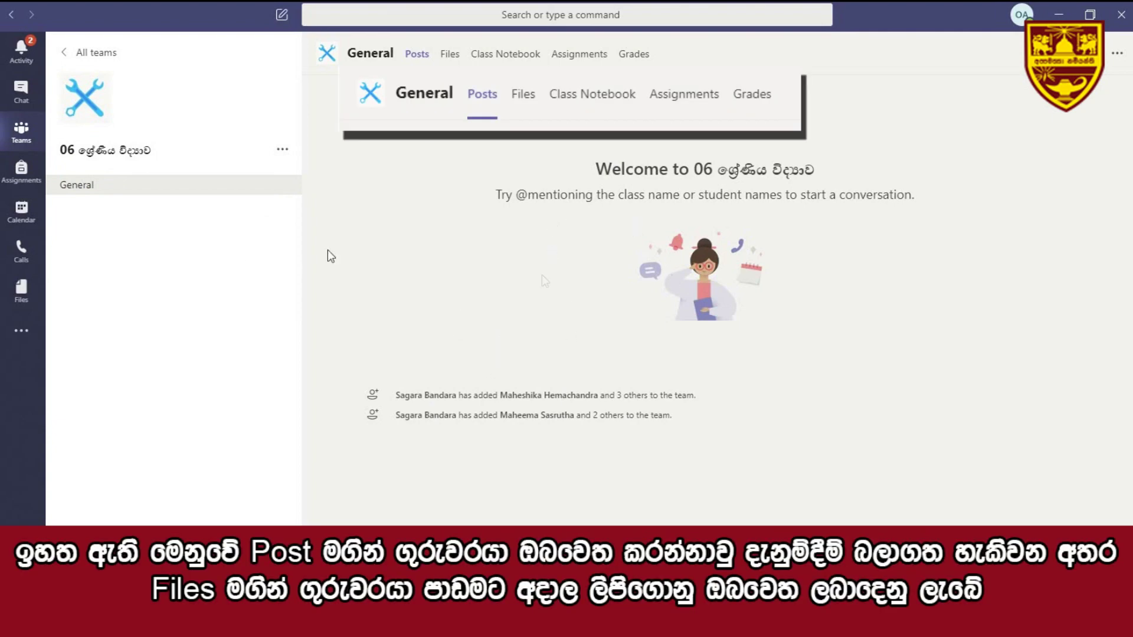
- Open the class team's options menu and close it without choosing anything
click(284, 150)
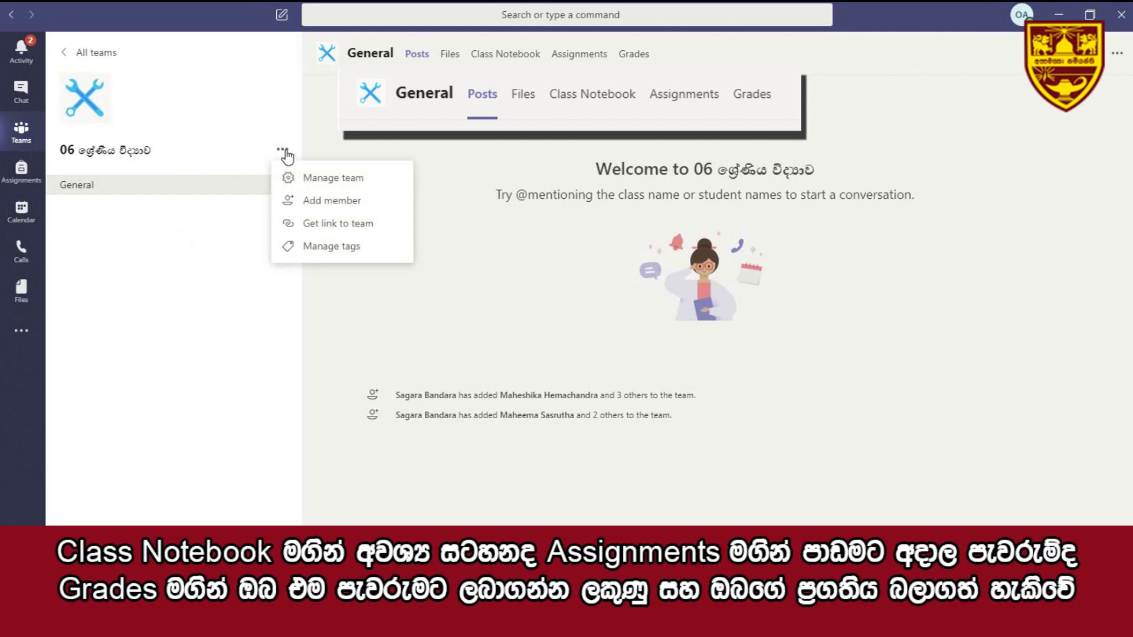
click(378, 146)
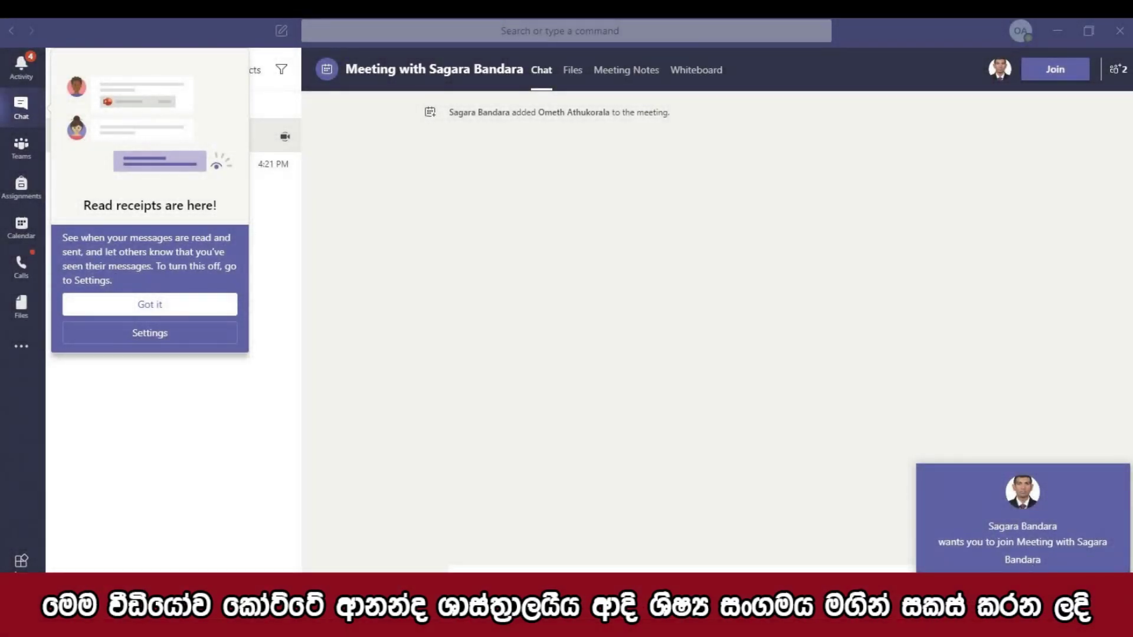
- Accept the meeting invitation, join now, and dismiss the No Microphone notice
click(923, 559)
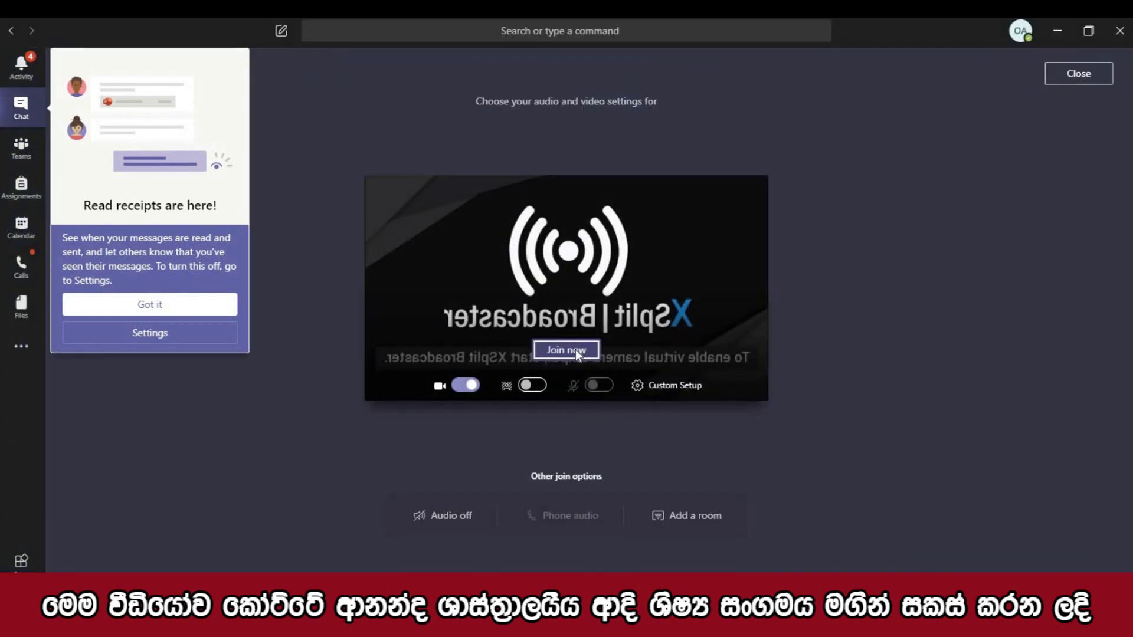
click(572, 351)
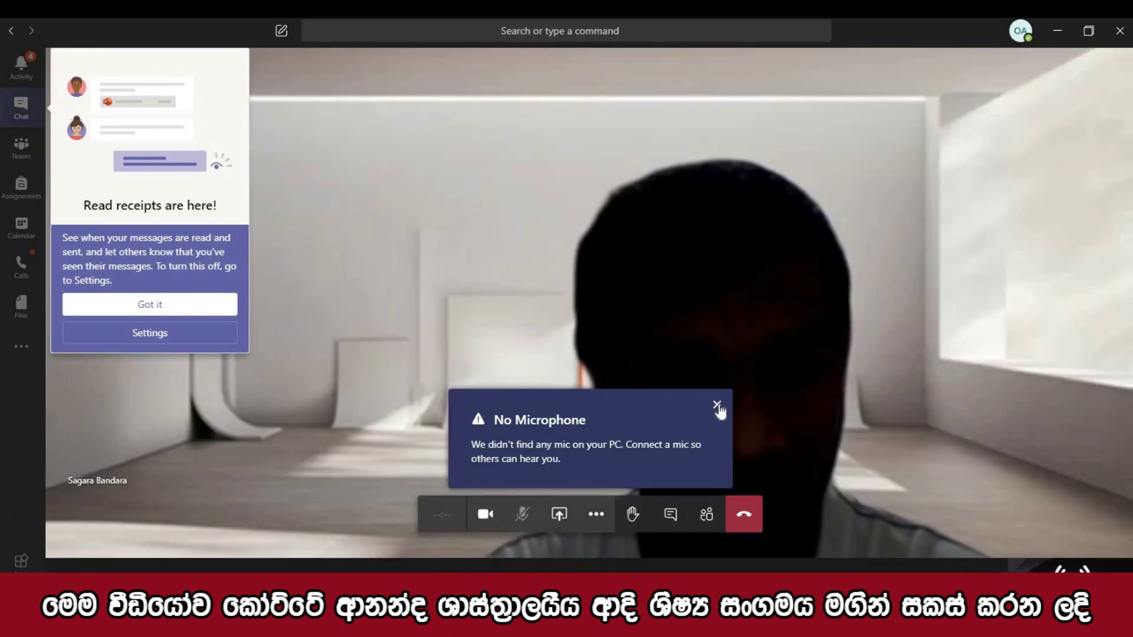
click(717, 406)
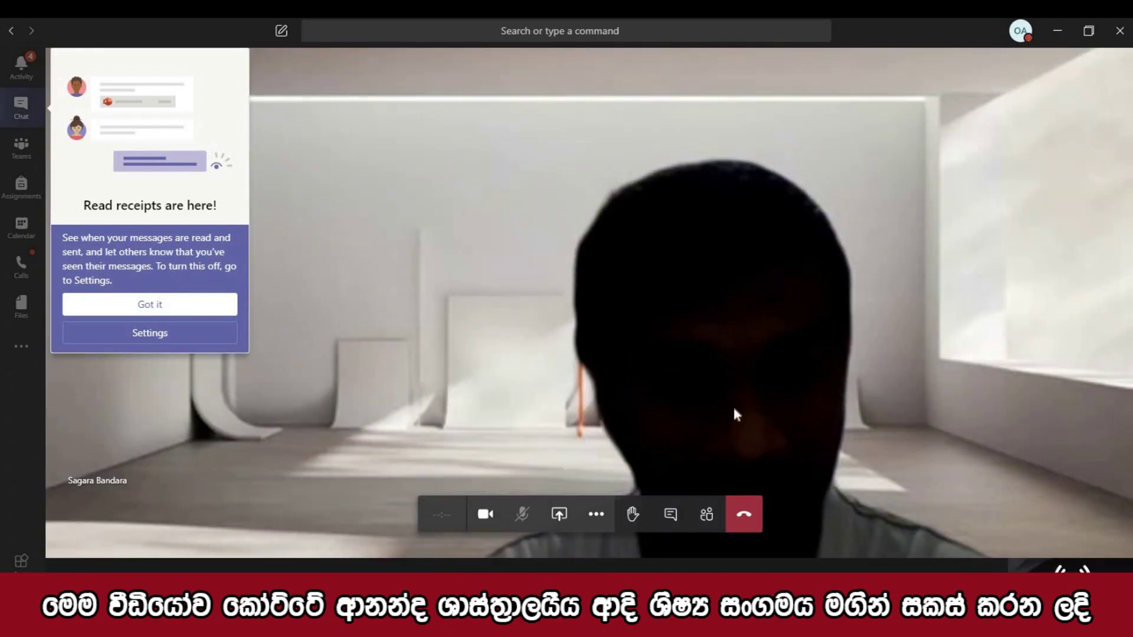